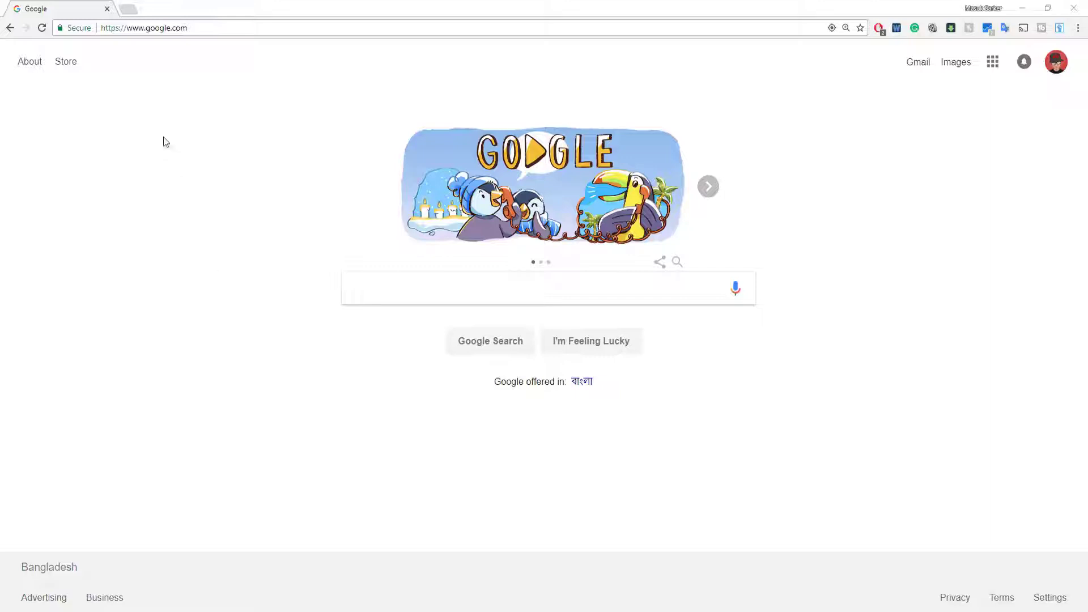
# Google 'merch by amazon' and open the Merch by Amazon result in a new tab.
pyautogui.click(370, 292)
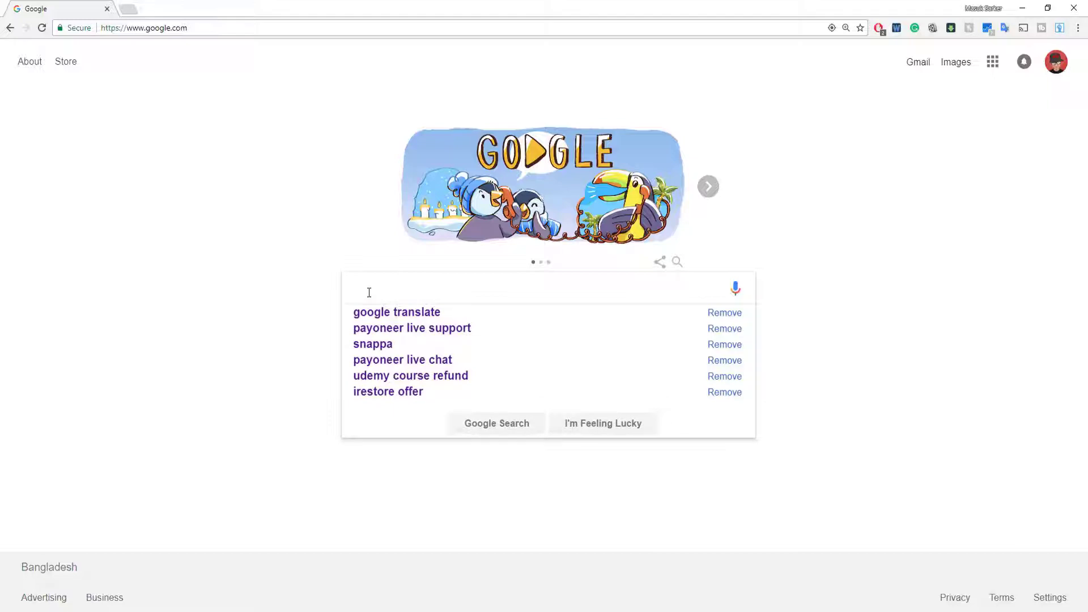
pyautogui.write('merch by ')
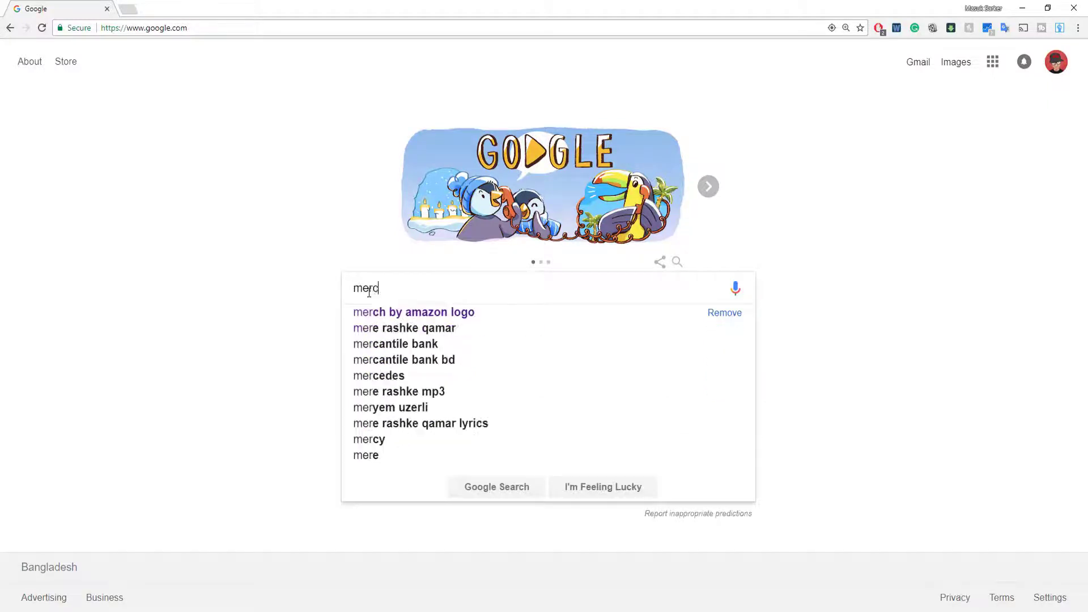
pyautogui.write('ama')
pyautogui.press('Down')
pyautogui.press('Down')
pyautogui.press('Return')
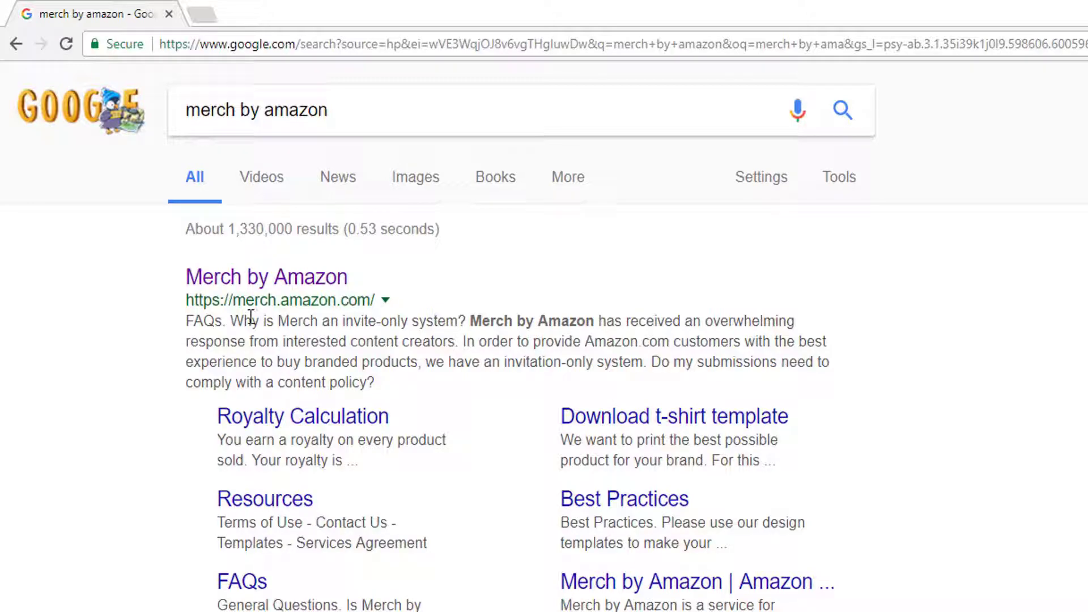
pyautogui.rightClick(241, 277)
pyautogui.click(320, 289)
# On the Merch by Amazon landing page, hit the orange Request invitation button.
pyautogui.click(244, 14)
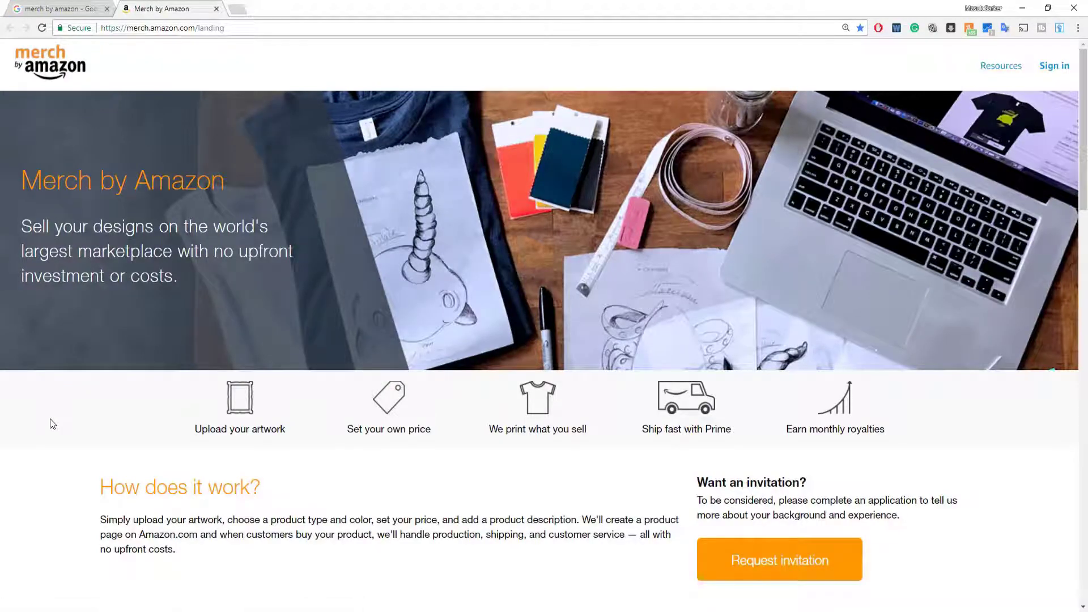
pyautogui.scroll(-5, 52, 425)
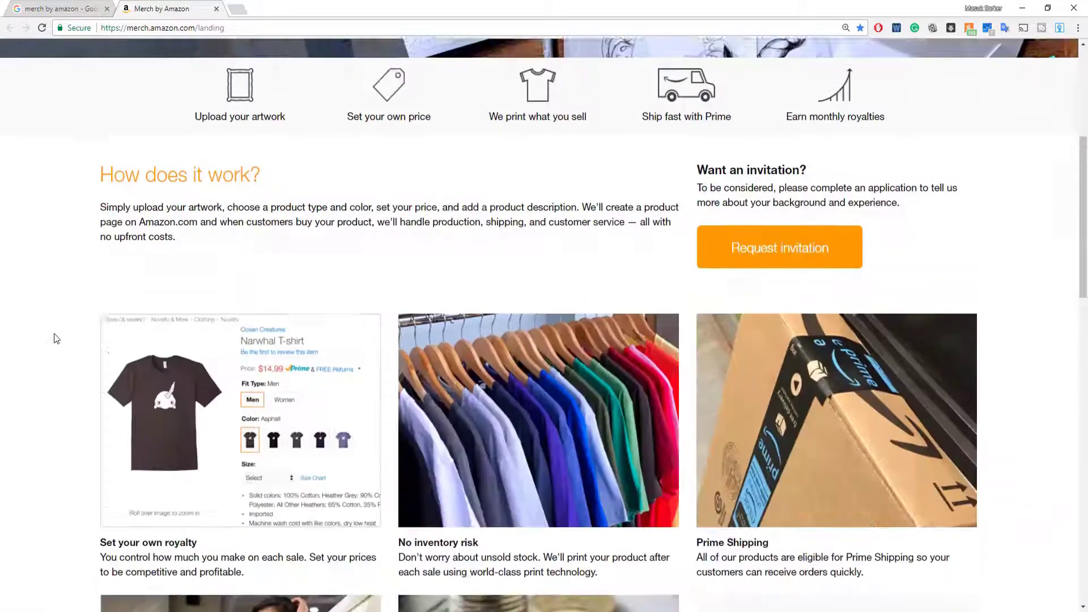
pyautogui.scroll(5, 54, 333)
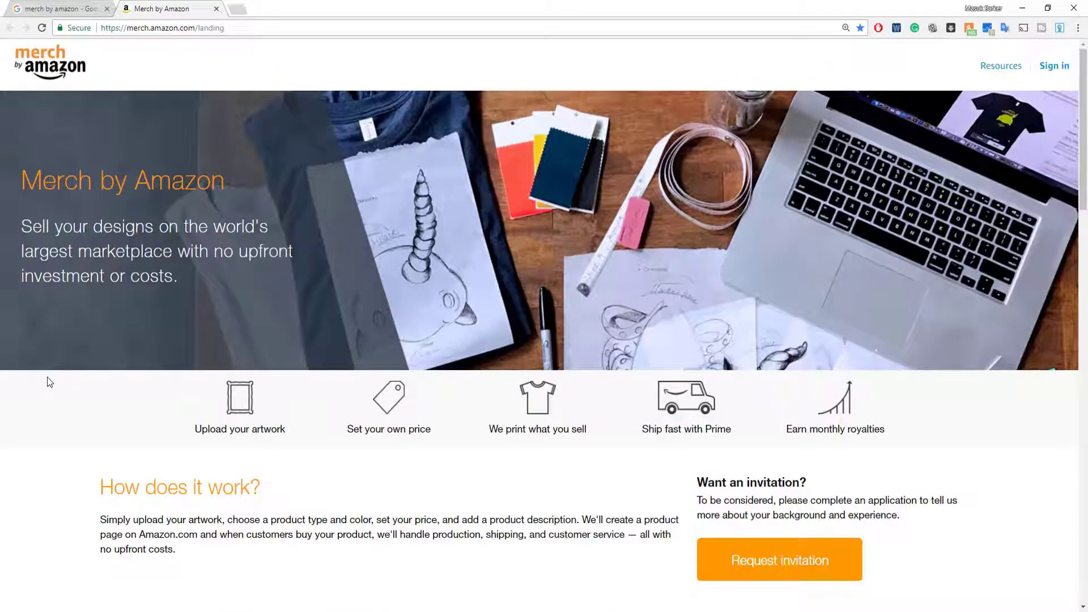
pyautogui.scroll(-2, 47, 377)
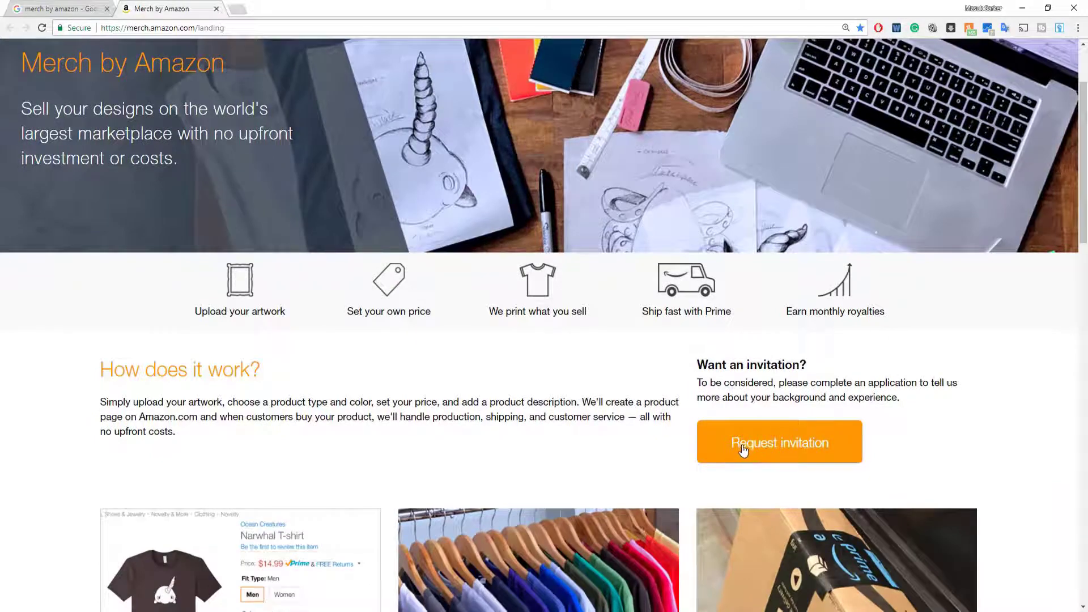
pyautogui.click(743, 450)
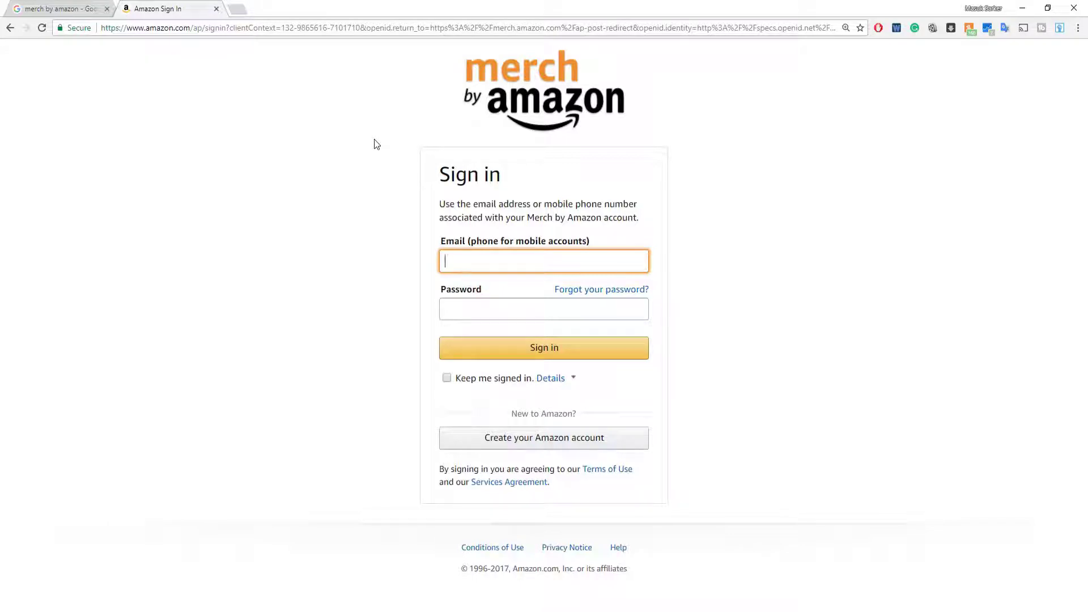
# Create a new Amazon account with the user's full name, e-mail address and password entered twice.
pyautogui.click(502, 441)
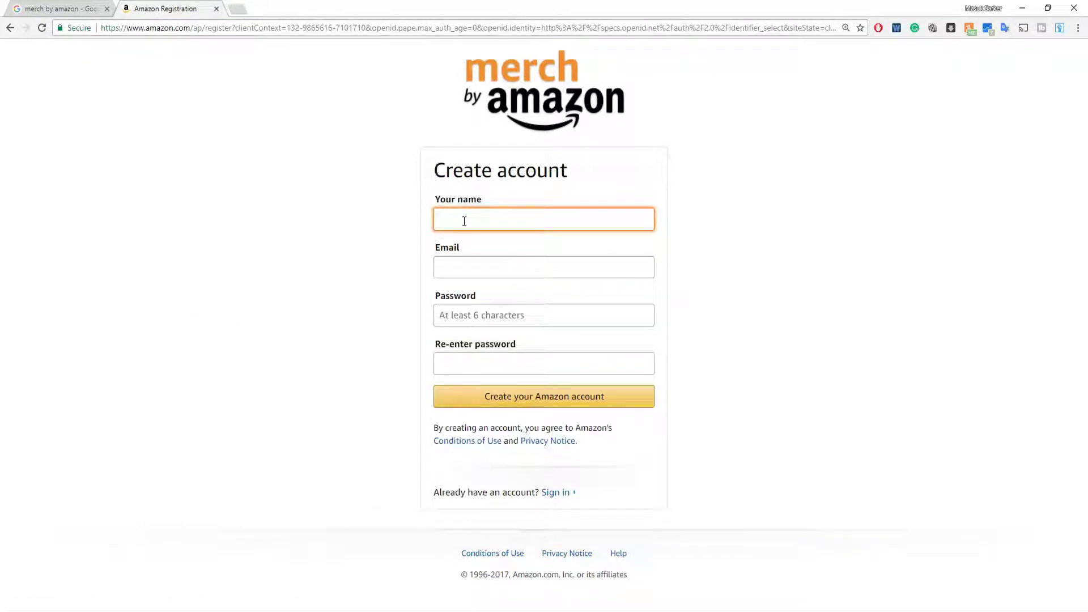
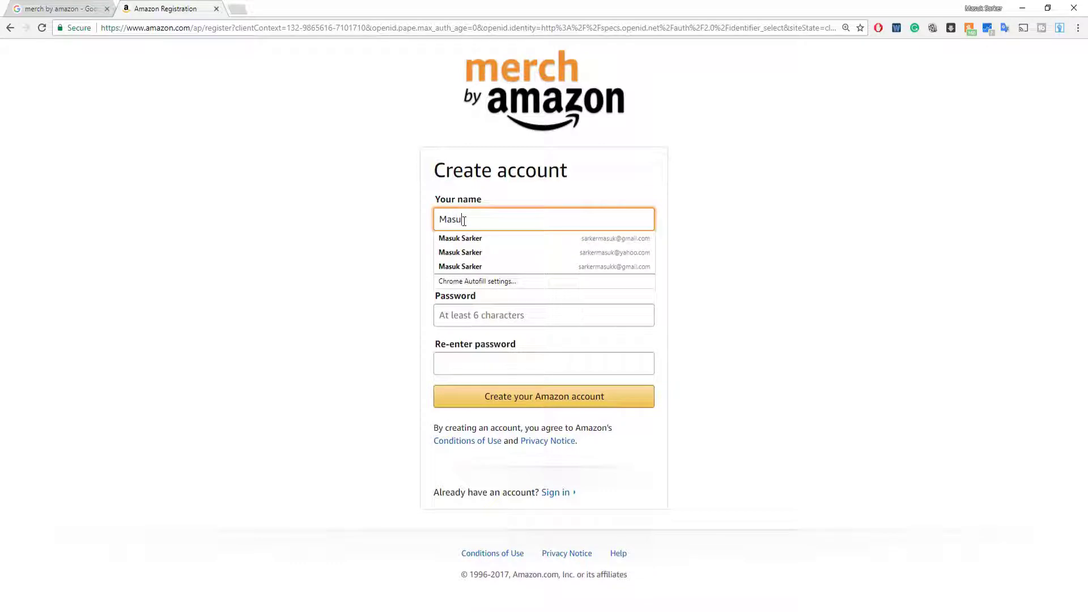
pyautogui.press('Tab')
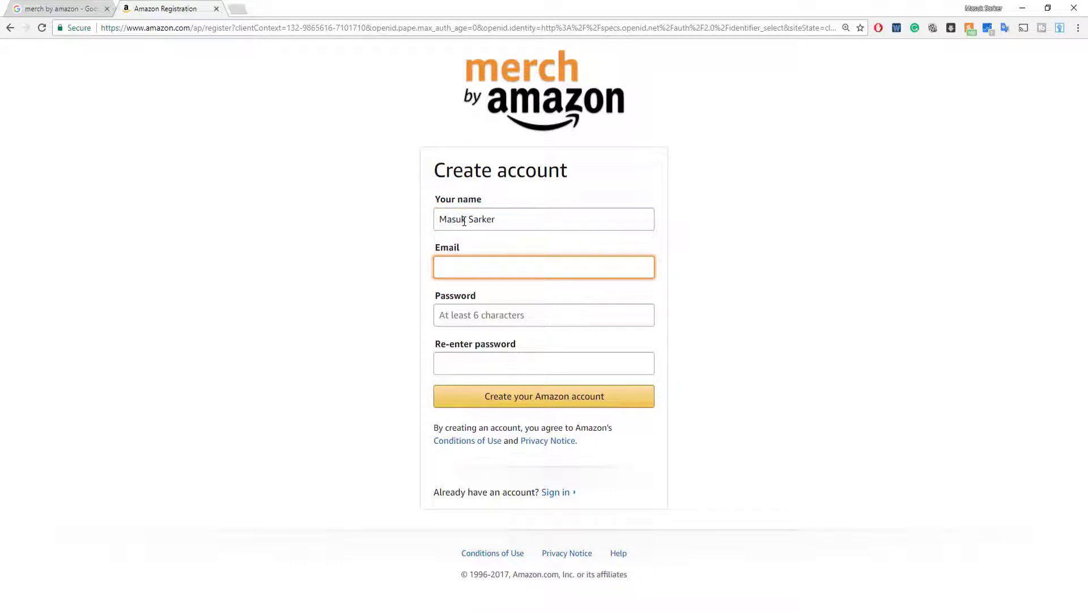
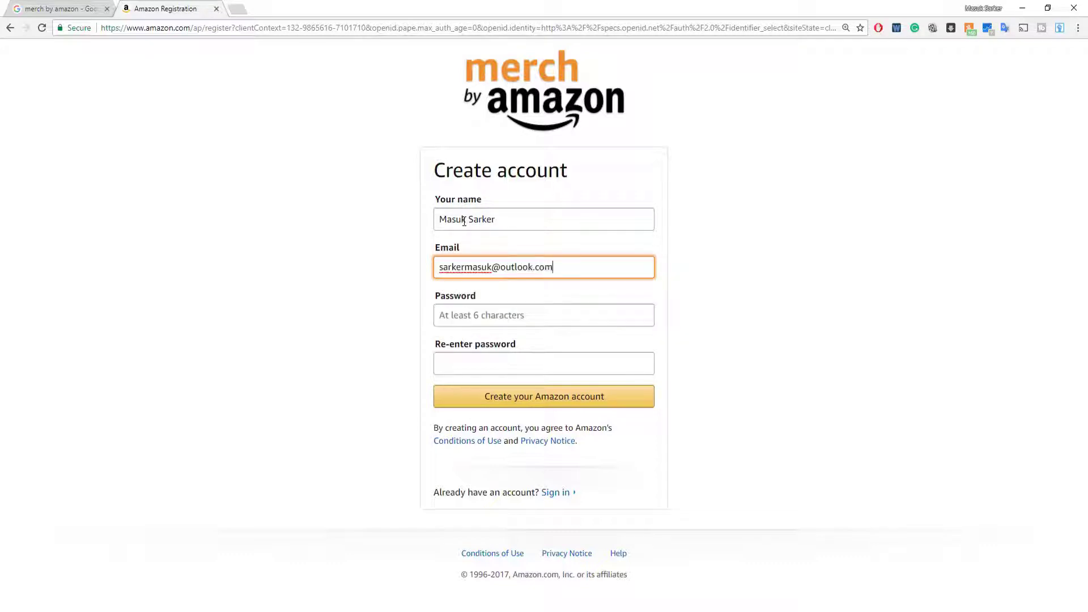
pyautogui.press('Tab')
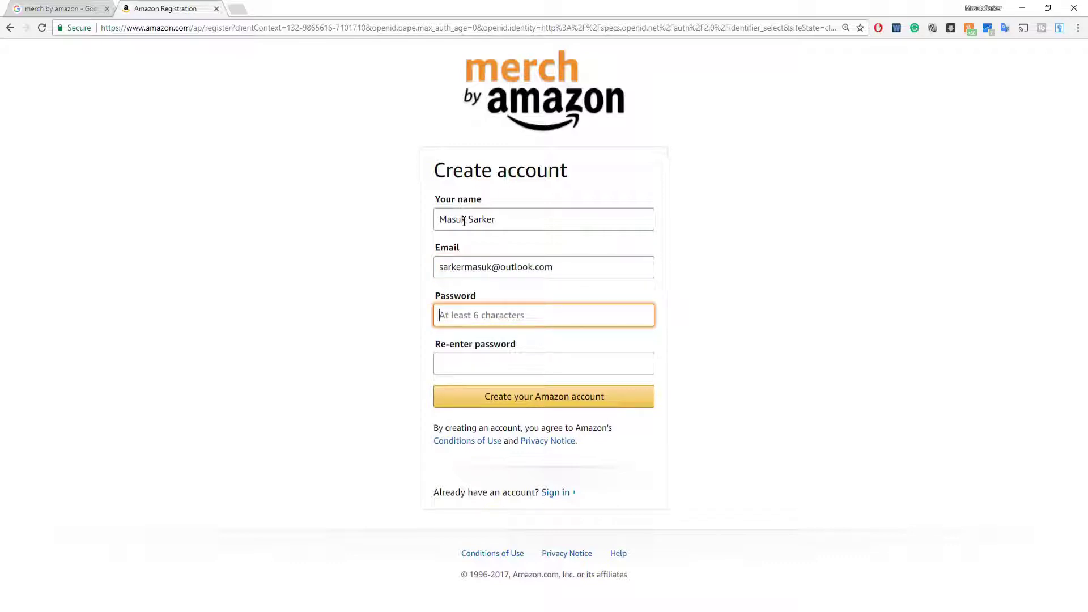
pyautogui.write('•••••••••••')
pyautogui.press('Tab')
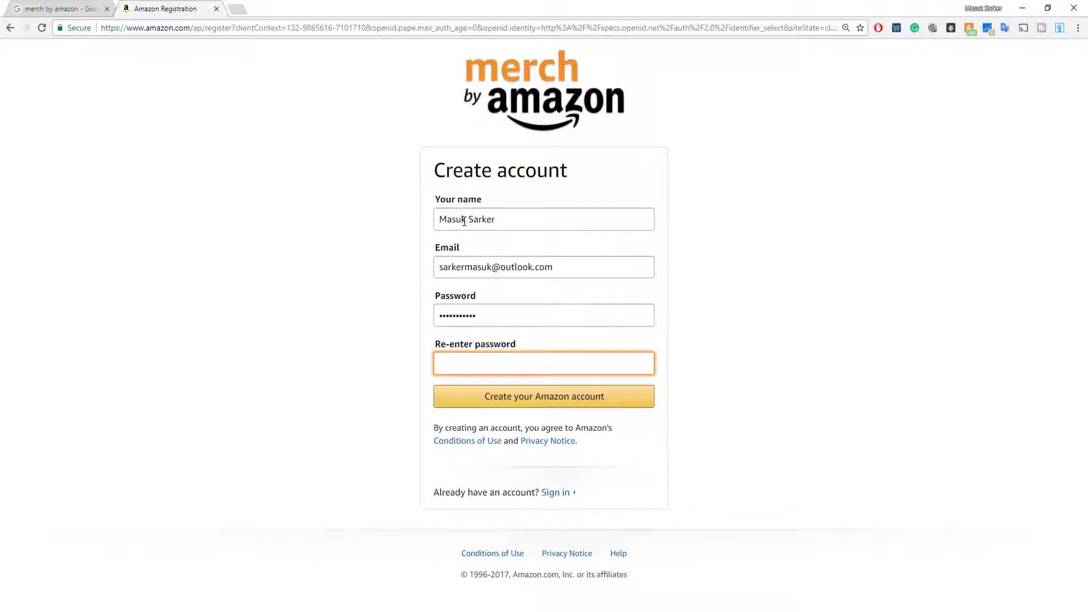
pyautogui.write('•••••••••••')
pyautogui.click(532, 403)
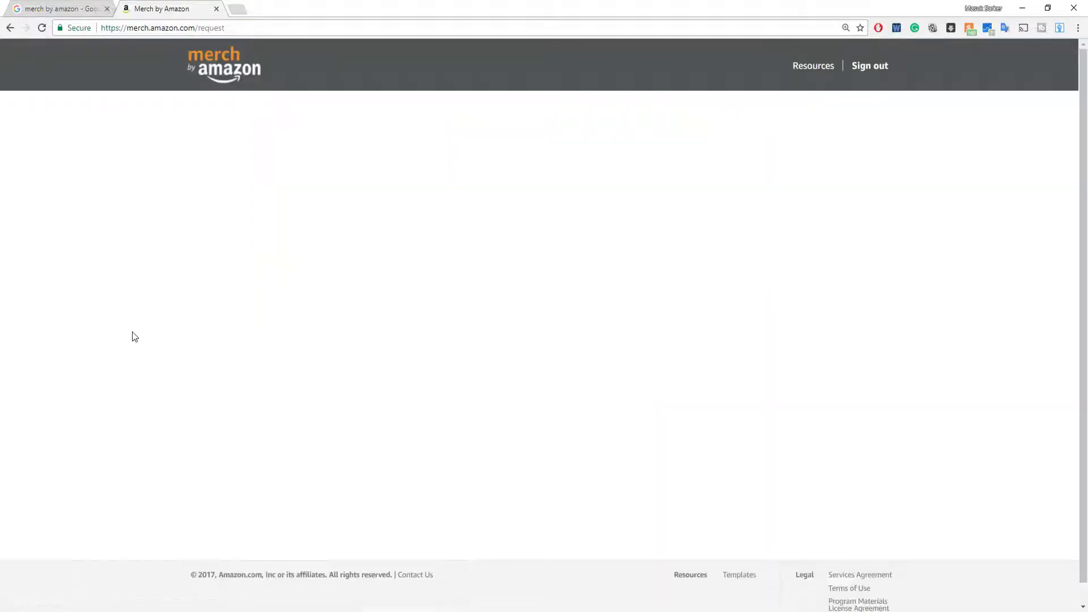
# Enter the account holder's name as the Organization Name in the request form.
pyautogui.scroll(-3, 81, 337)
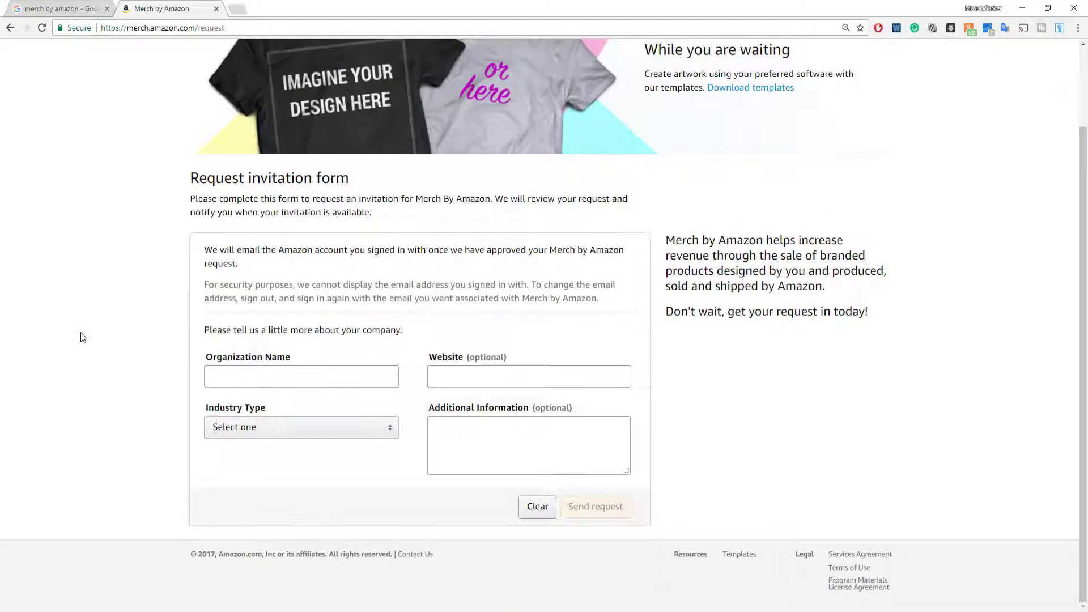
pyautogui.scroll(1, 80, 332)
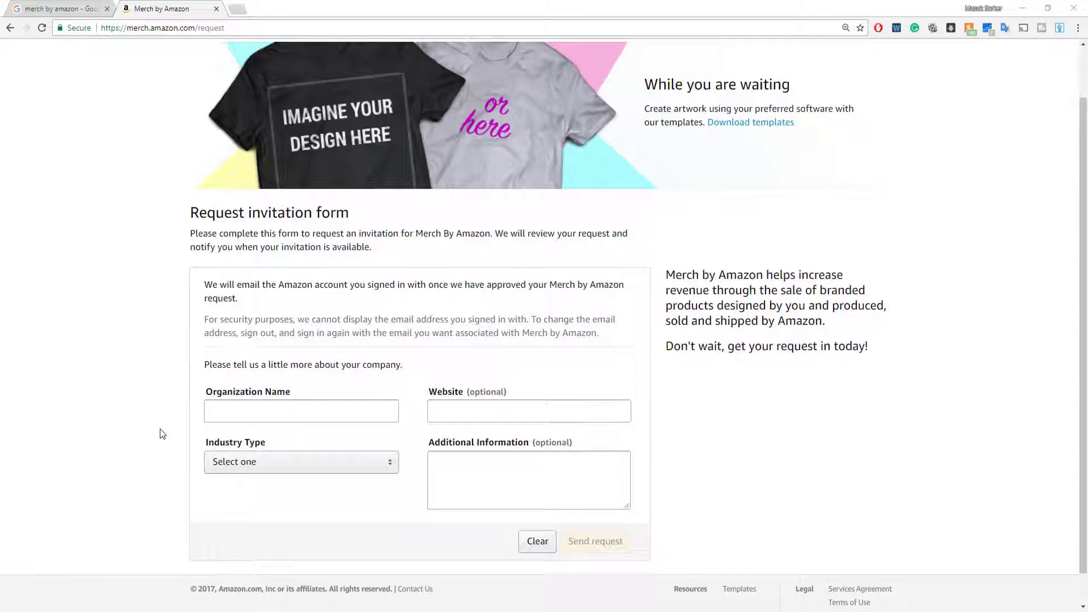
pyautogui.click(244, 413)
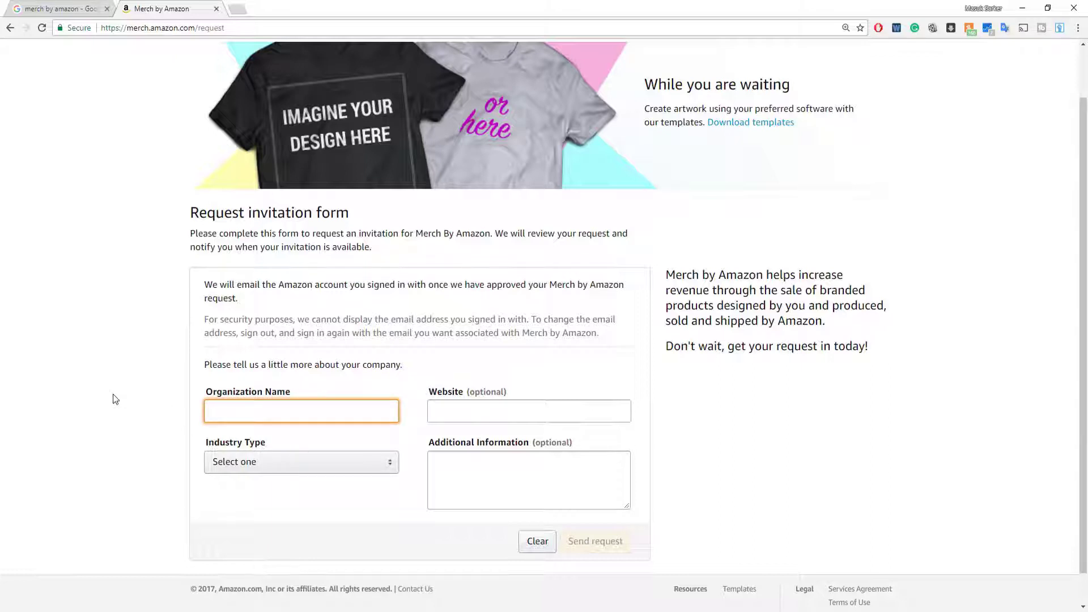
pyautogui.click(108, 395)
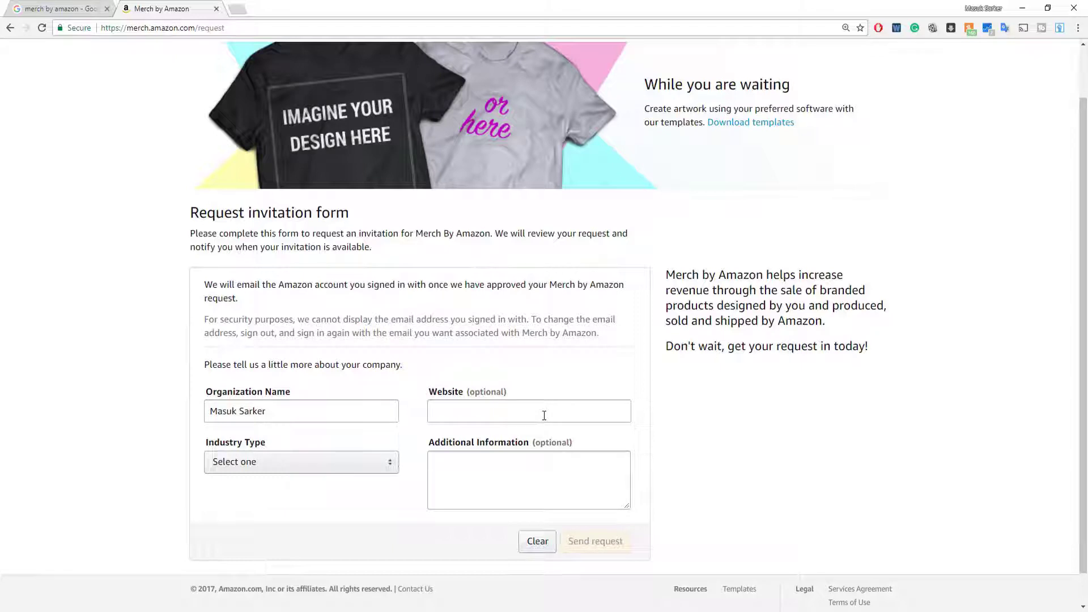
pyautogui.click(238, 8)
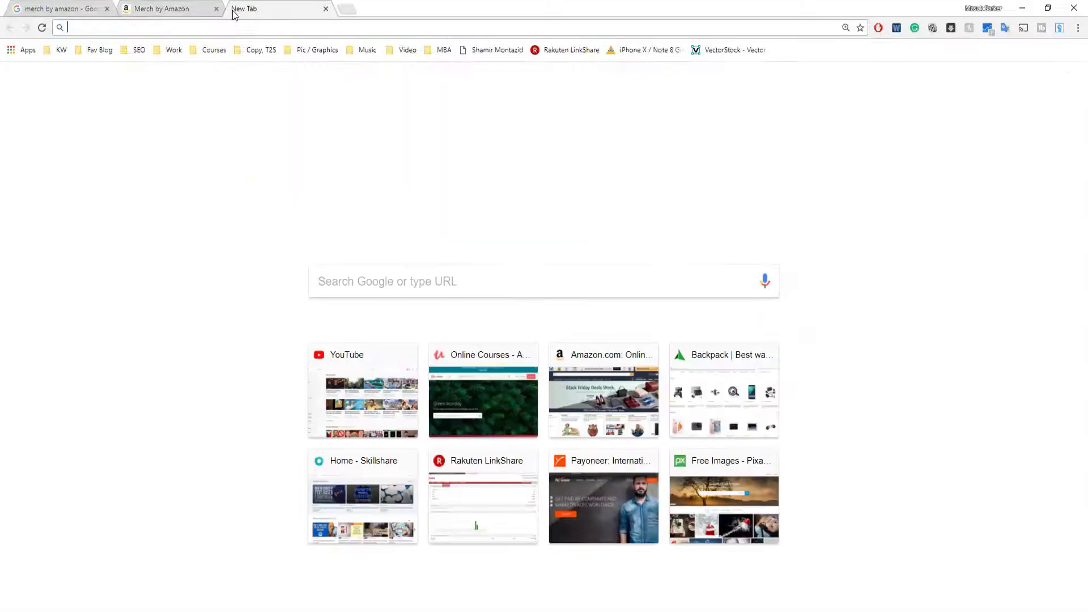
pyautogui.write('www.onlineearningking.org')
pyautogui.press('Return')
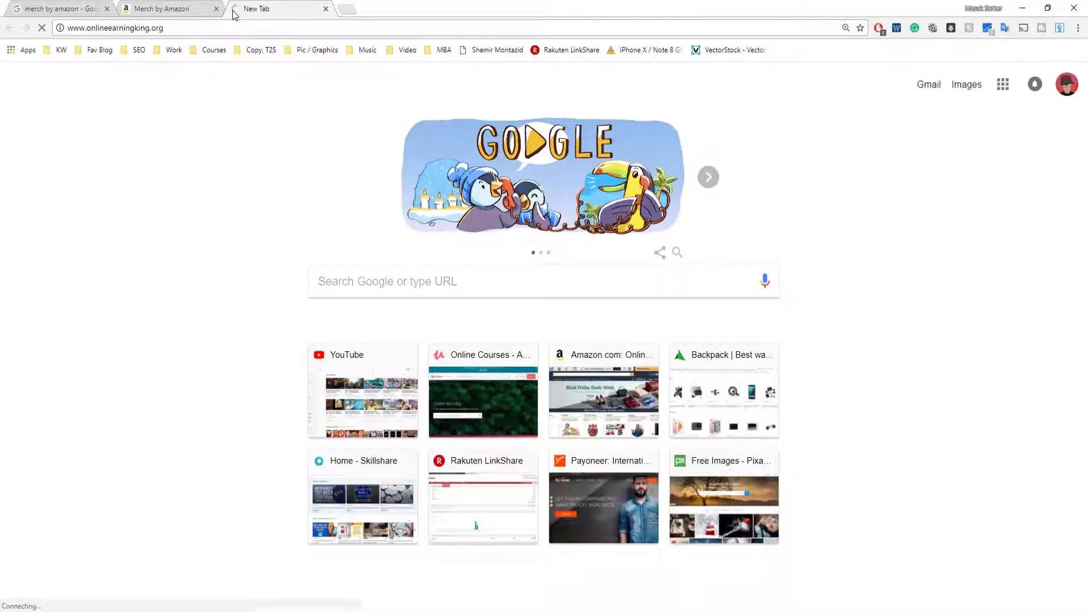
pyautogui.click(146, 29)
pyautogui.hotkey('ctrl', 'c')
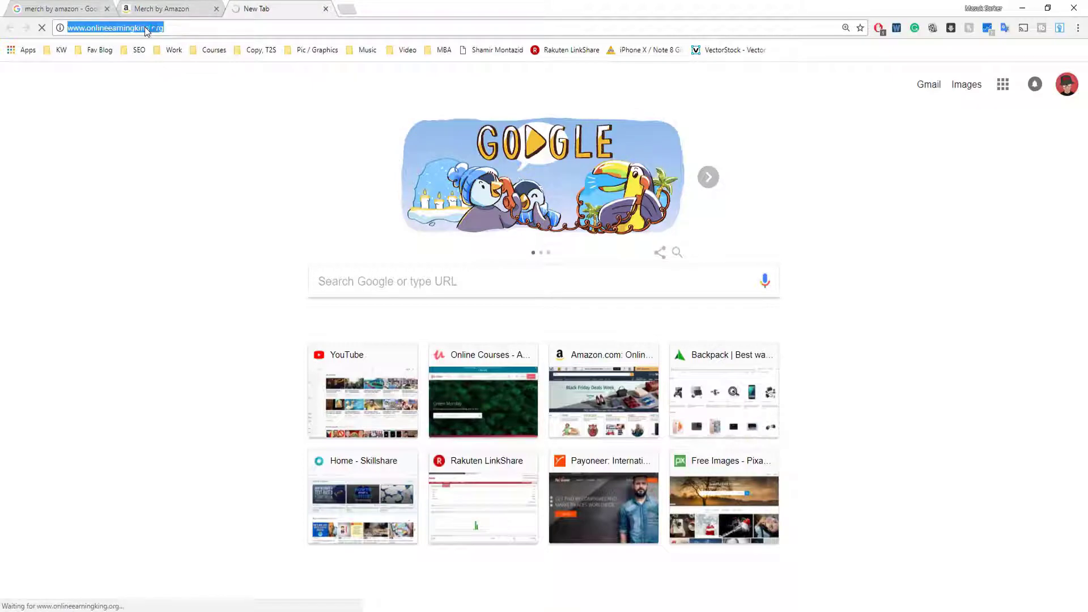
pyautogui.click(190, 7)
pyautogui.click(480, 407)
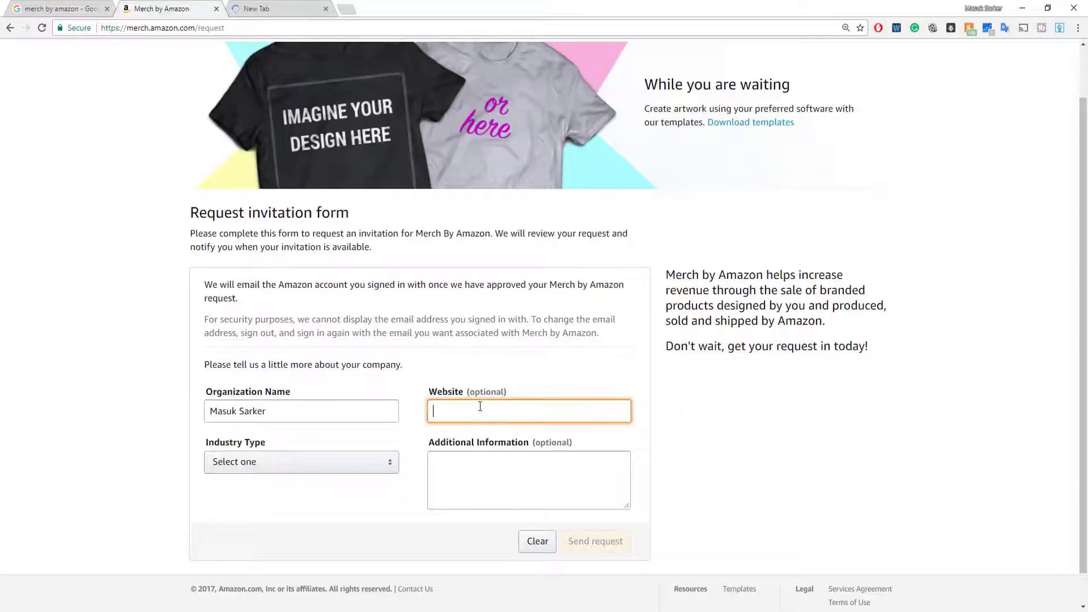
pyautogui.hotkey('ctrl', 'v')
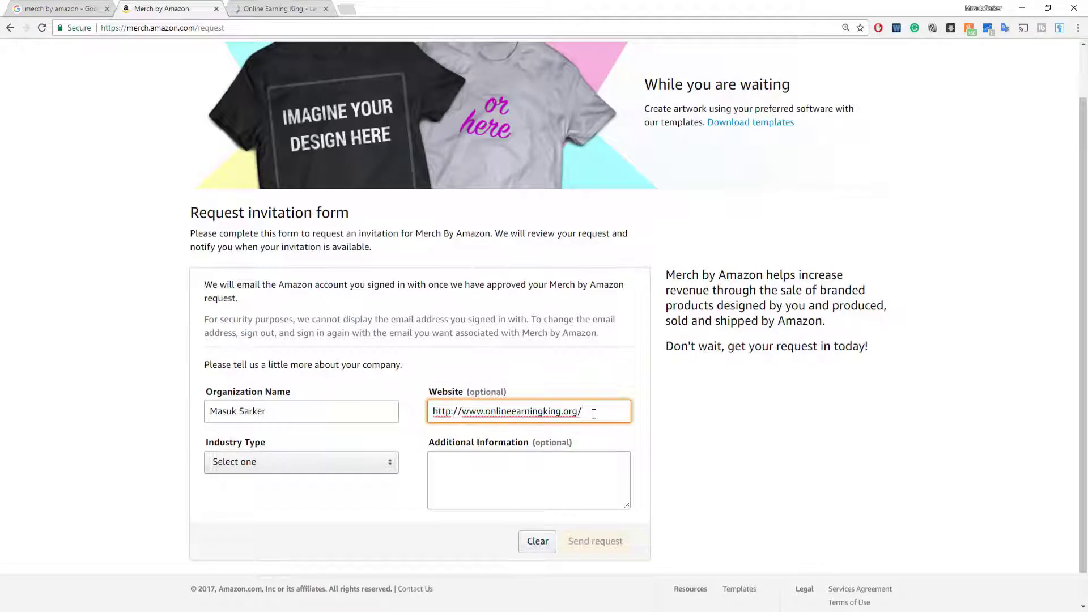
pyautogui.press('BackSpace')
pyautogui.click(530, 411)
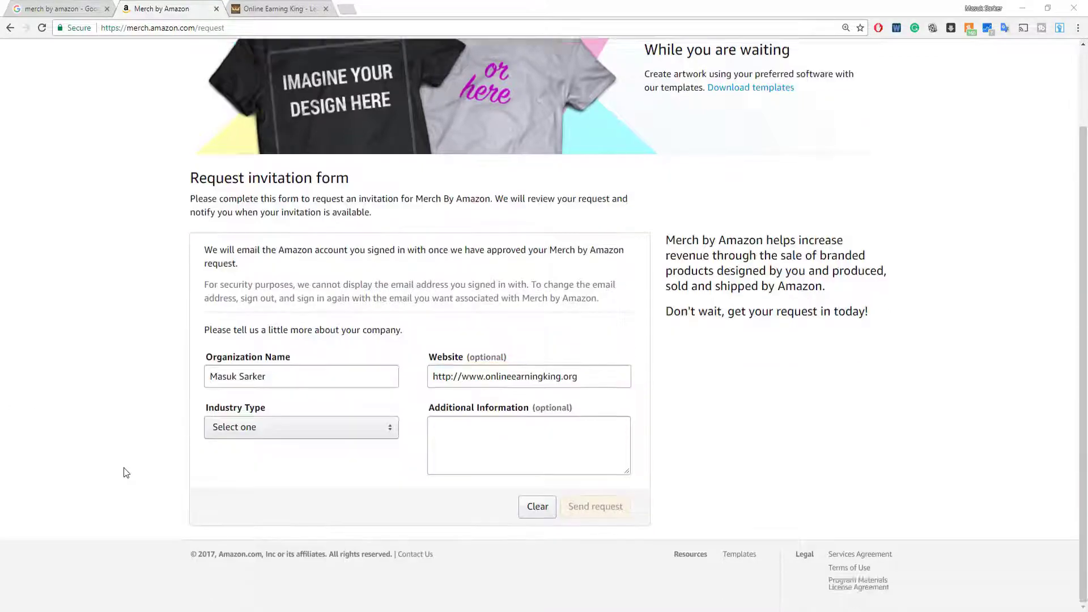
pyautogui.scroll(2, 124, 468)
pyautogui.scroll(-2, 125, 468)
# Set Industry Type to Novelty T-shirt Business and paste the prepared paragraph into Additional Information.
pyautogui.click(312, 435)
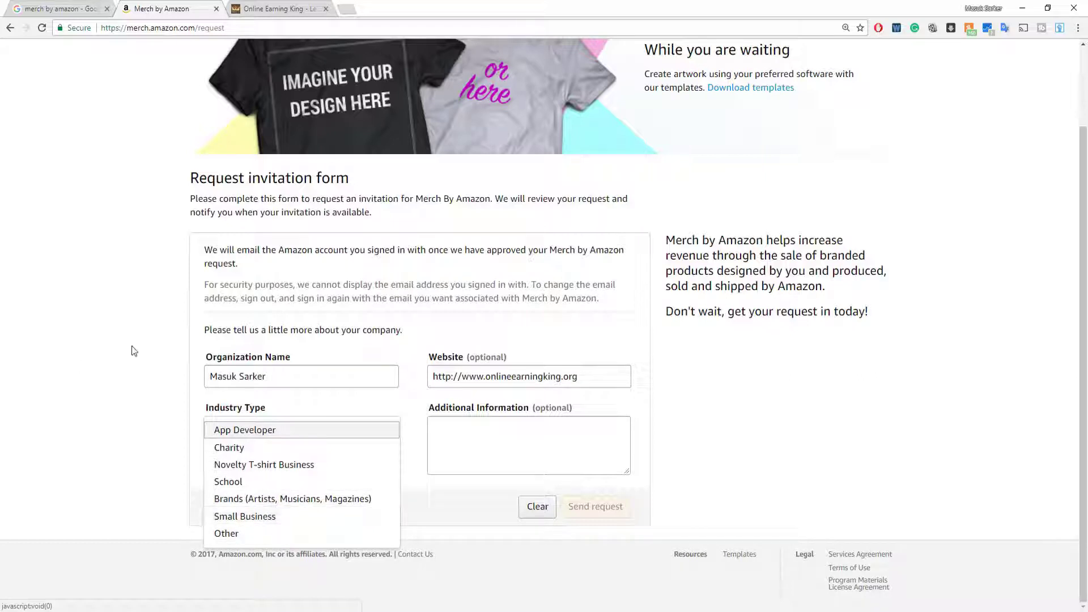
pyautogui.click(269, 468)
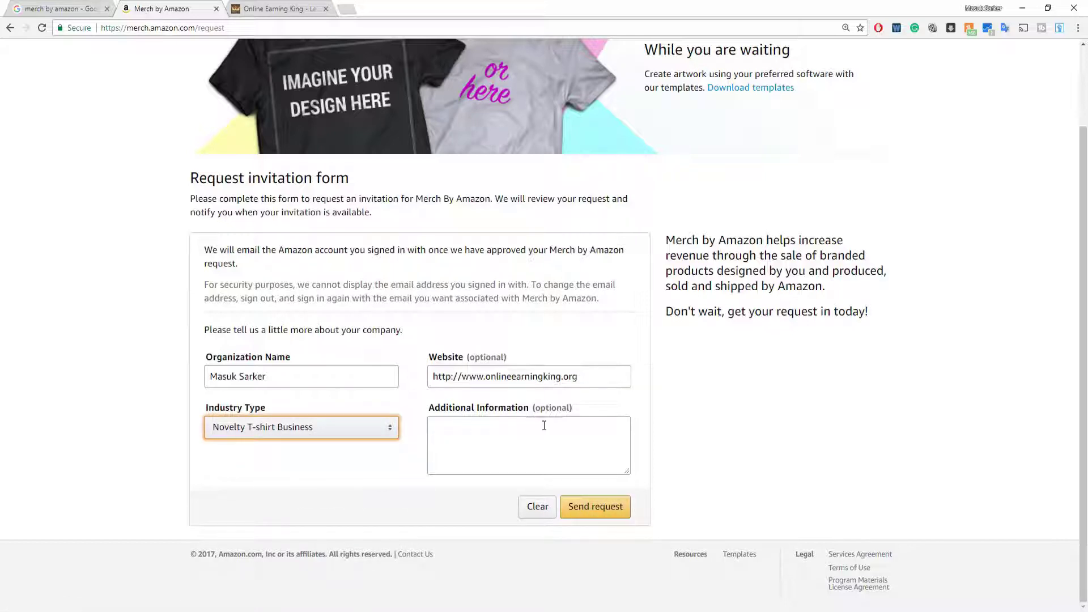
pyautogui.click(444, 432)
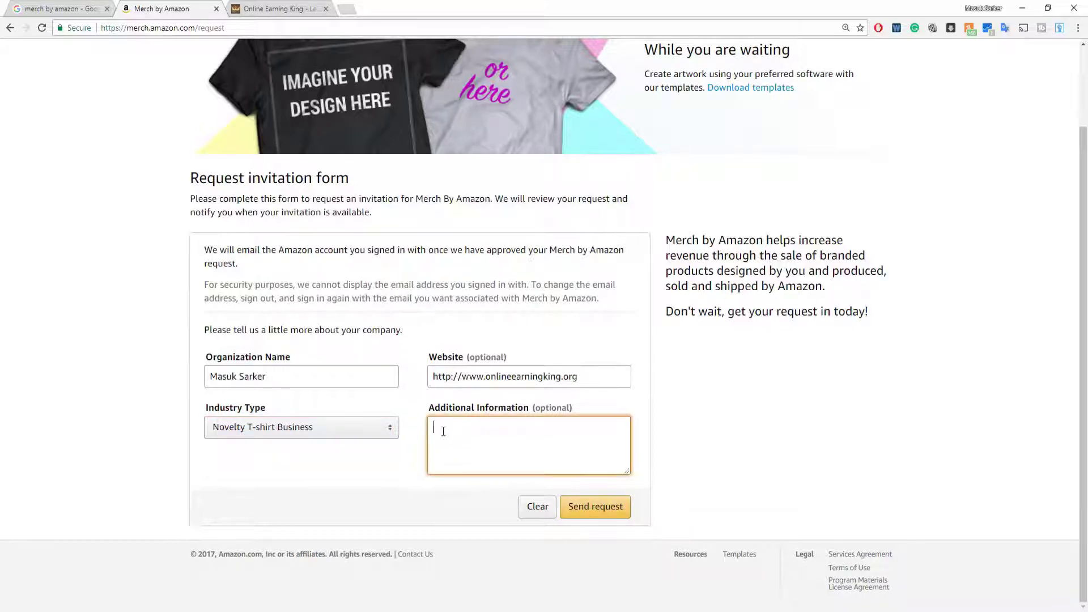
pyautogui.rightClick(443, 431)
pyautogui.click(476, 500)
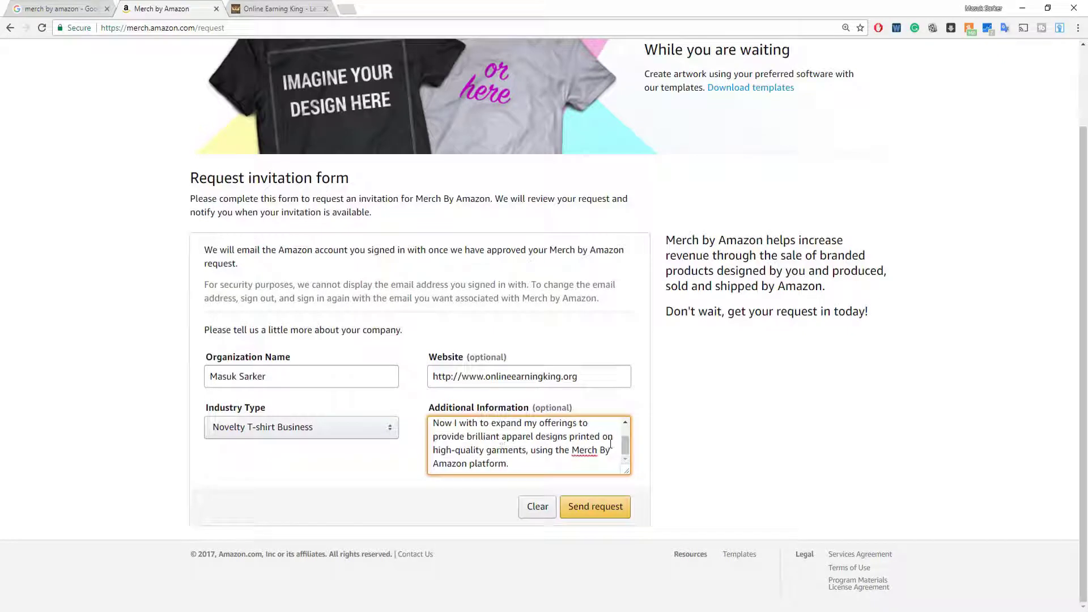
pyautogui.scroll(2, 589, 444)
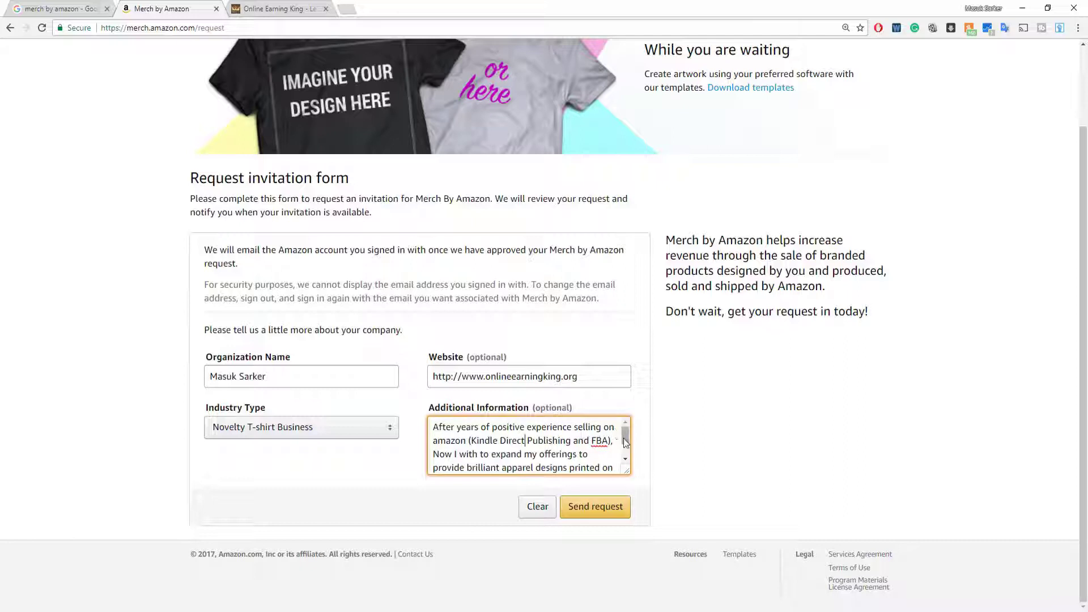
pyautogui.moveTo(625, 437); pyautogui.dragTo(626, 449)
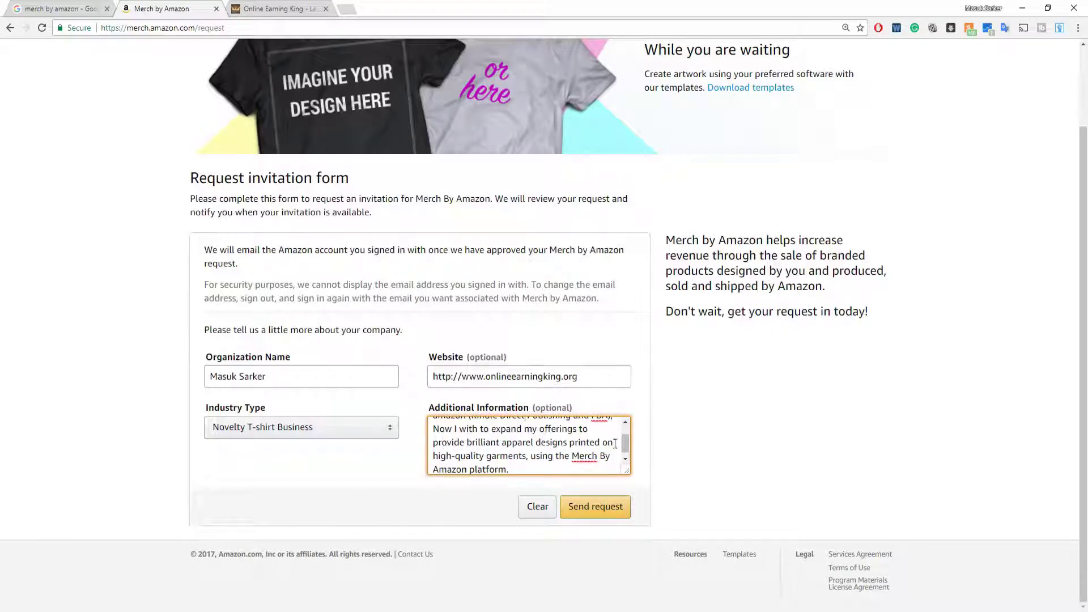
pyautogui.scroll(-1, 626, 447)
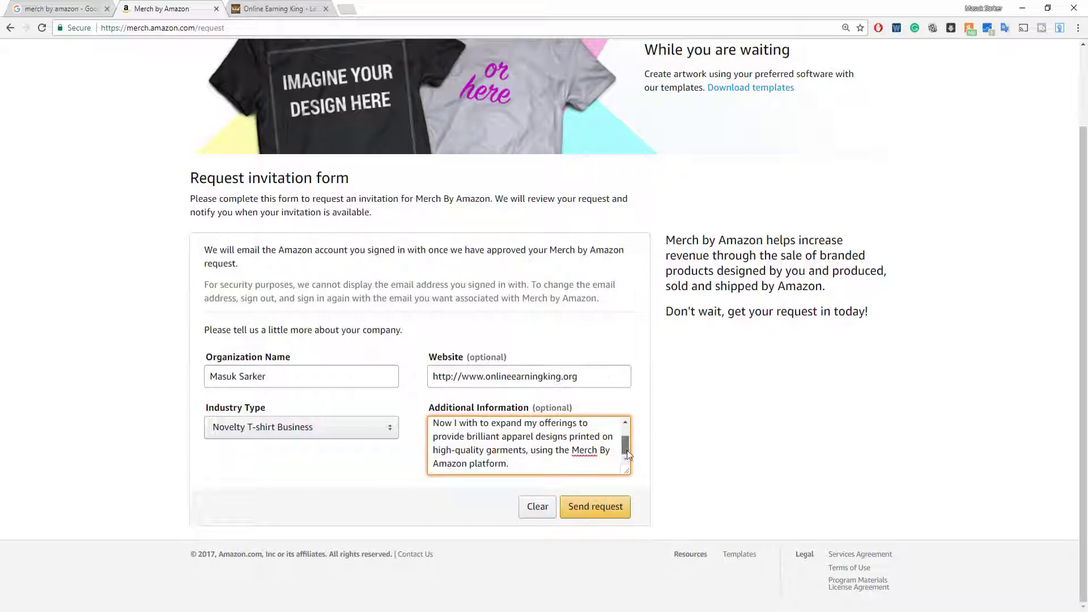
# Drag the Additional Information box taller so the whole pasted paragraph shows.
pyautogui.moveTo(626, 448); pyautogui.dragTo(628, 544)
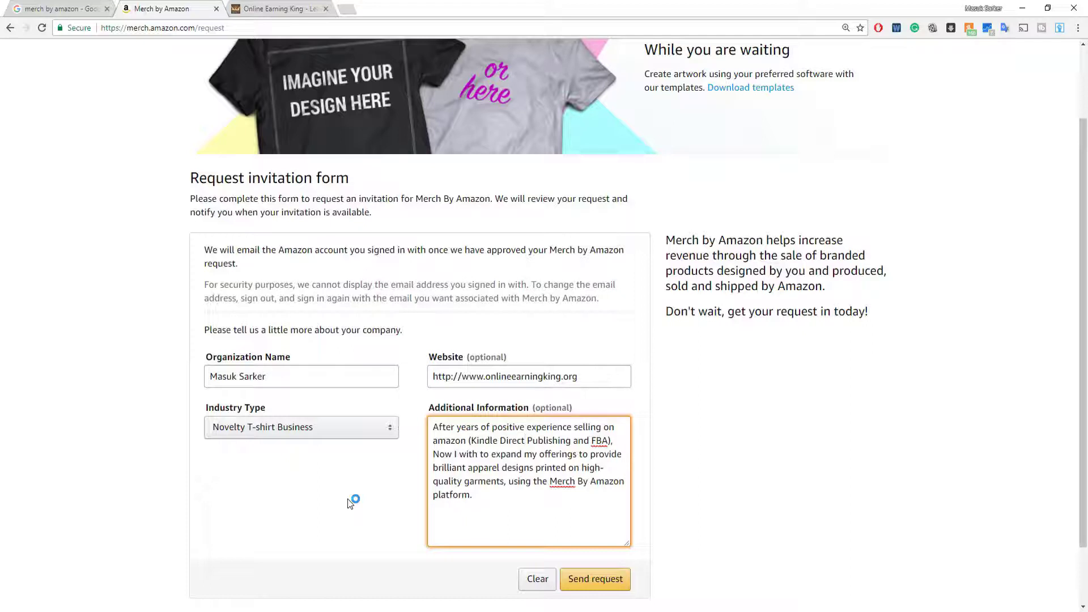
pyautogui.click(596, 386)
pyautogui.click(601, 463)
# Send the invitation request and highlight the 'Your request has been sent' heading.
pyautogui.scroll(-1, 590, 460)
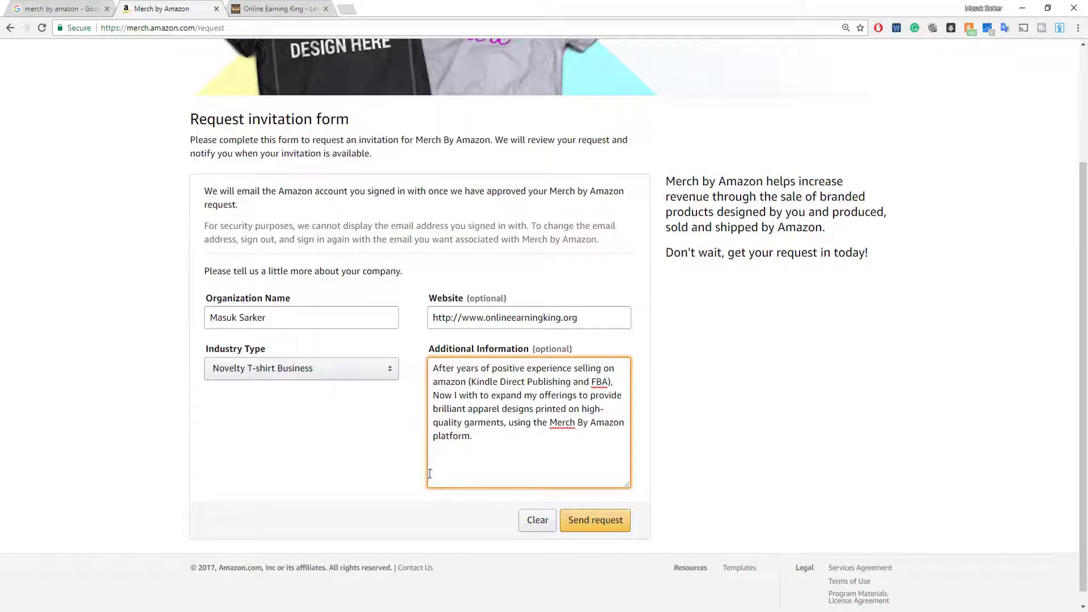
pyautogui.click(595, 522)
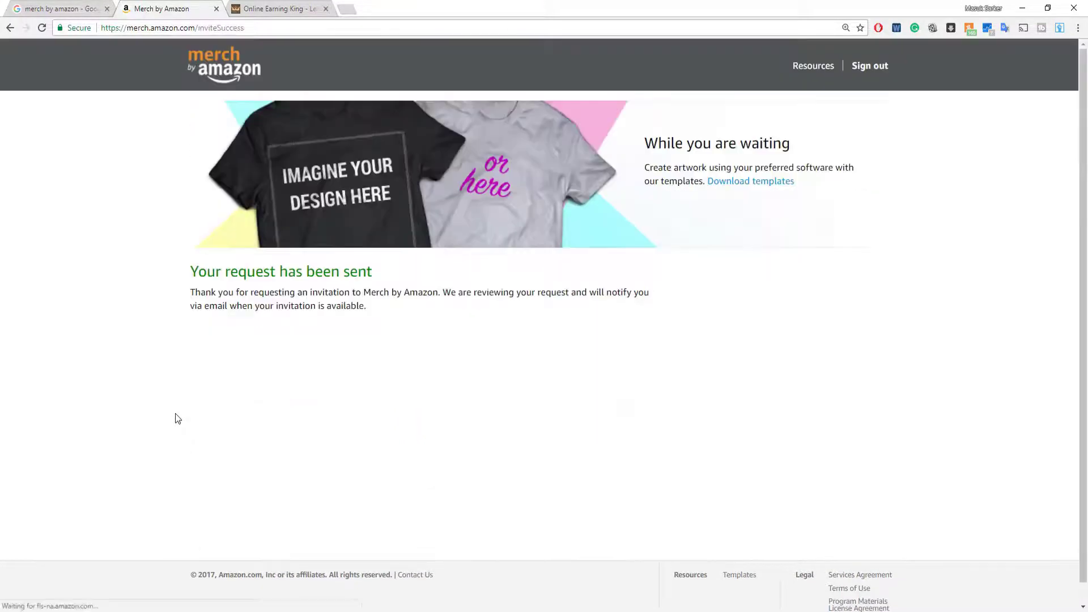
pyautogui.moveTo(198, 273); pyautogui.dragTo(382, 274)
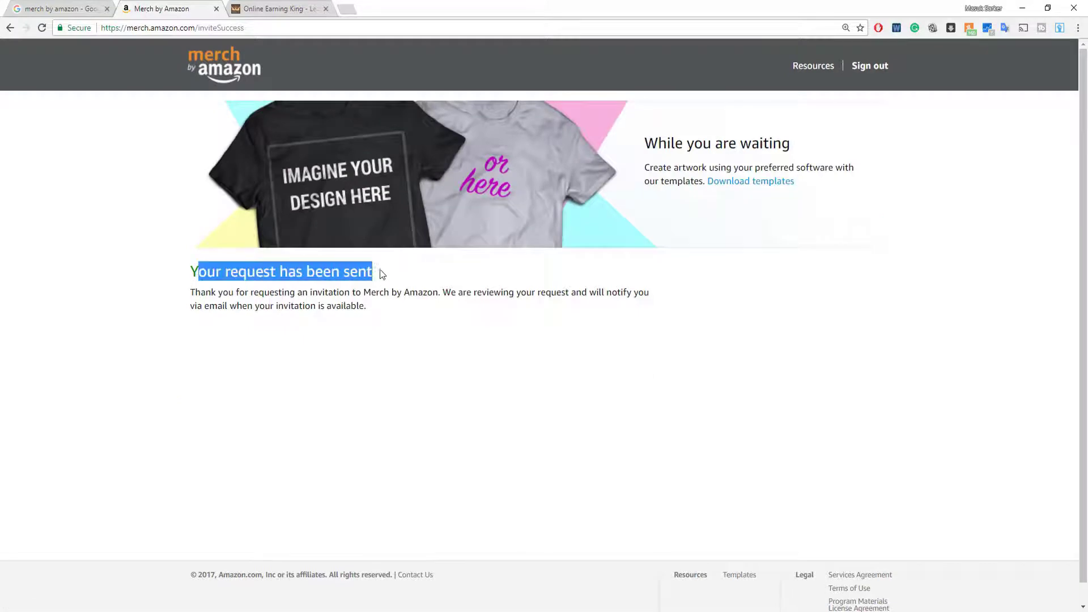
pyautogui.click(258, 363)
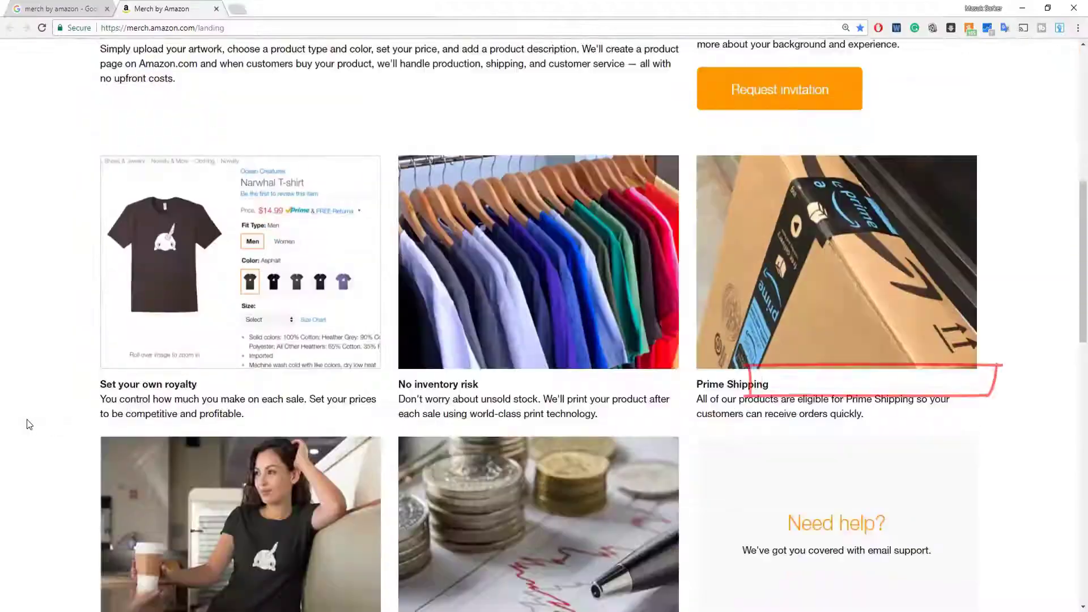
pyautogui.scroll(-7, 30, 424)
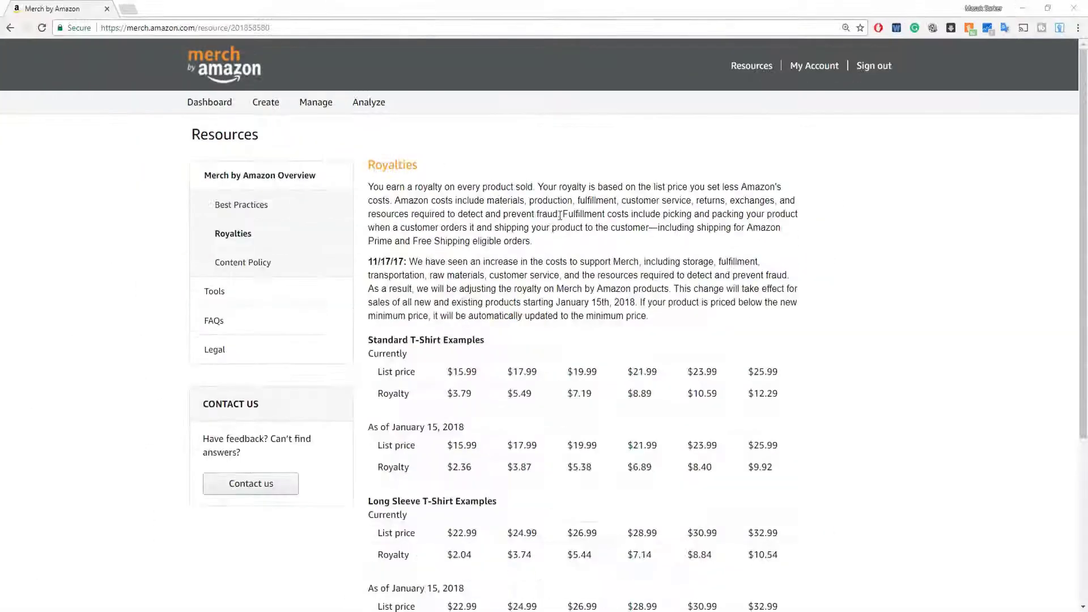
# Scroll down the product review page and choose the 'Sample - Direct link only' option.
pyautogui.scroll(-3, 419, 335)
pyautogui.scroll(-2, 420, 335)
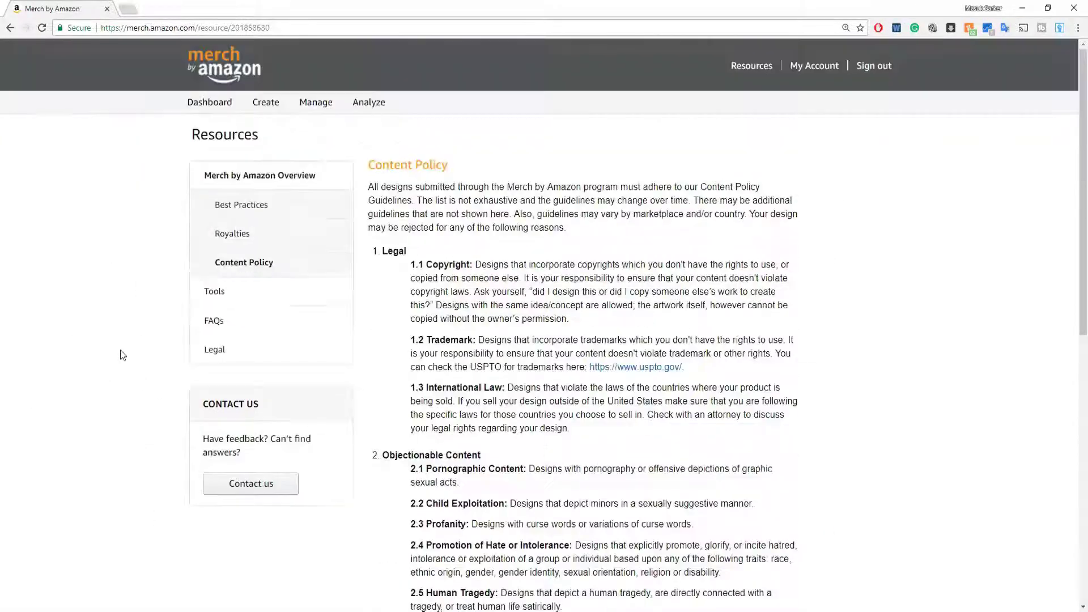
pyautogui.scroll(-1, 120, 349)
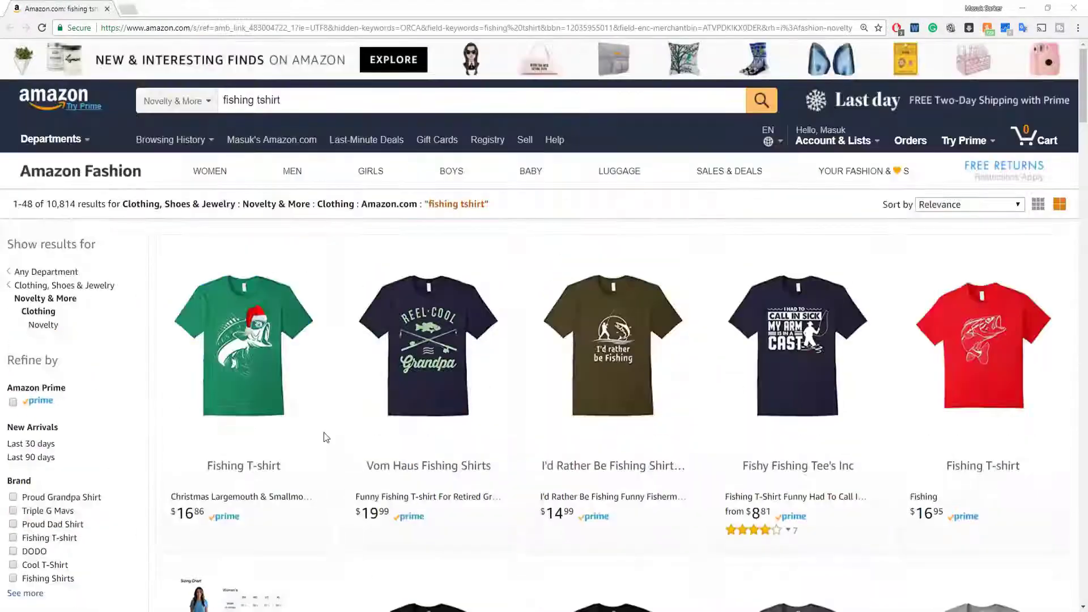
pyautogui.scroll(-2, 326, 437)
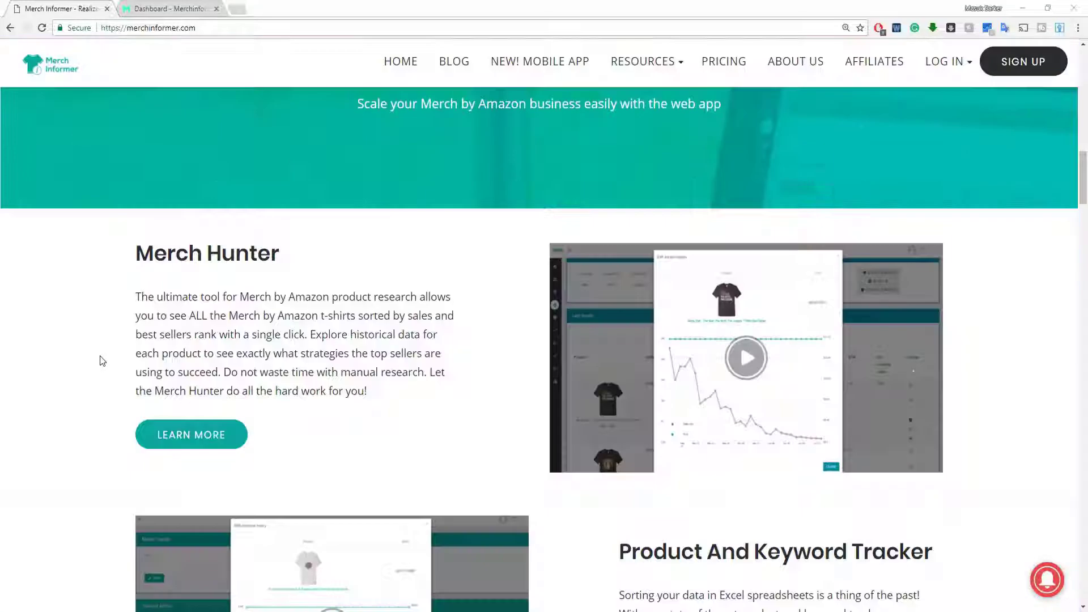
pyautogui.scroll(-10, 102, 361)
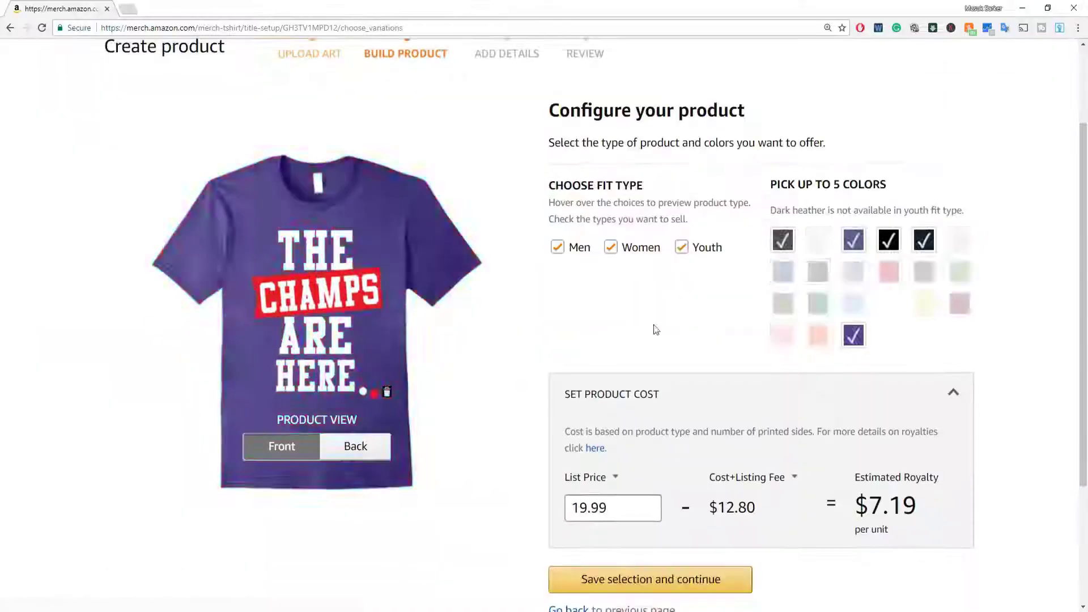
pyautogui.scroll(-2, 540, 449)
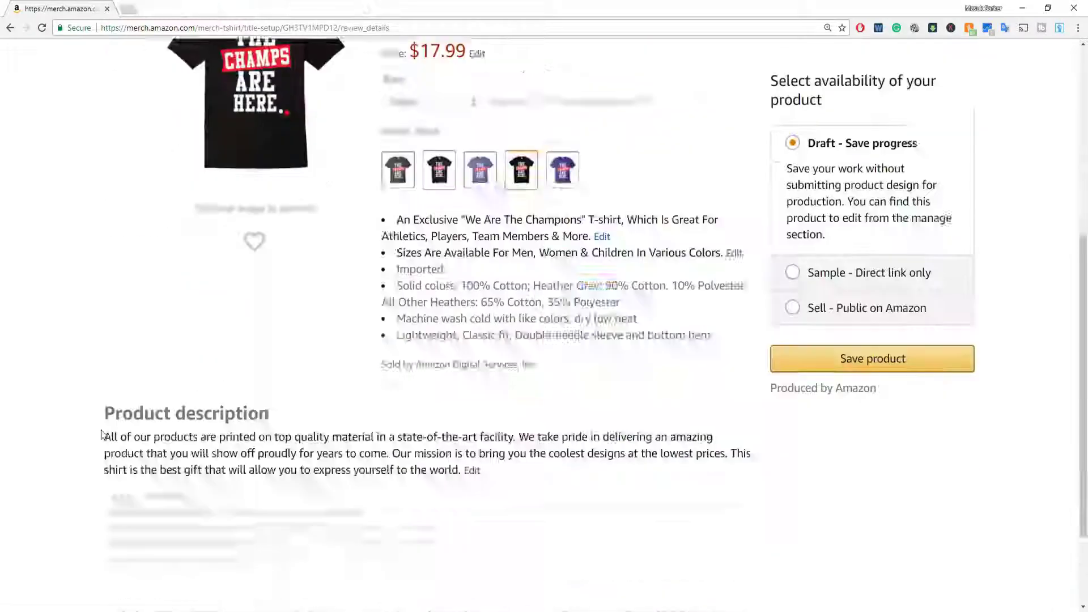
pyautogui.click(777, 270)
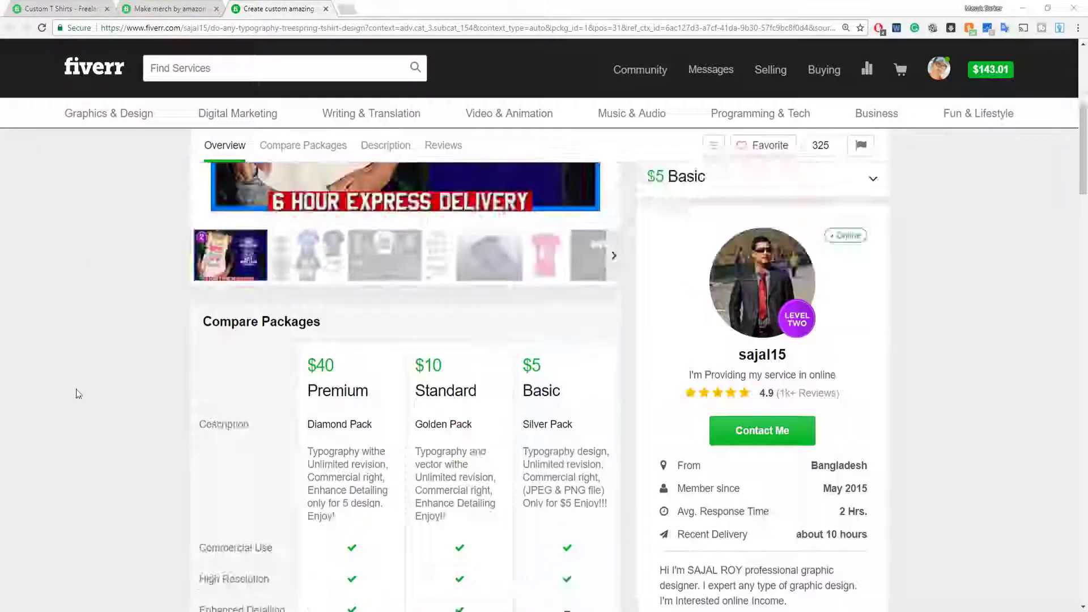
# Open the Send A Message dialog to contact the gig's seller.
pyautogui.click(763, 431)
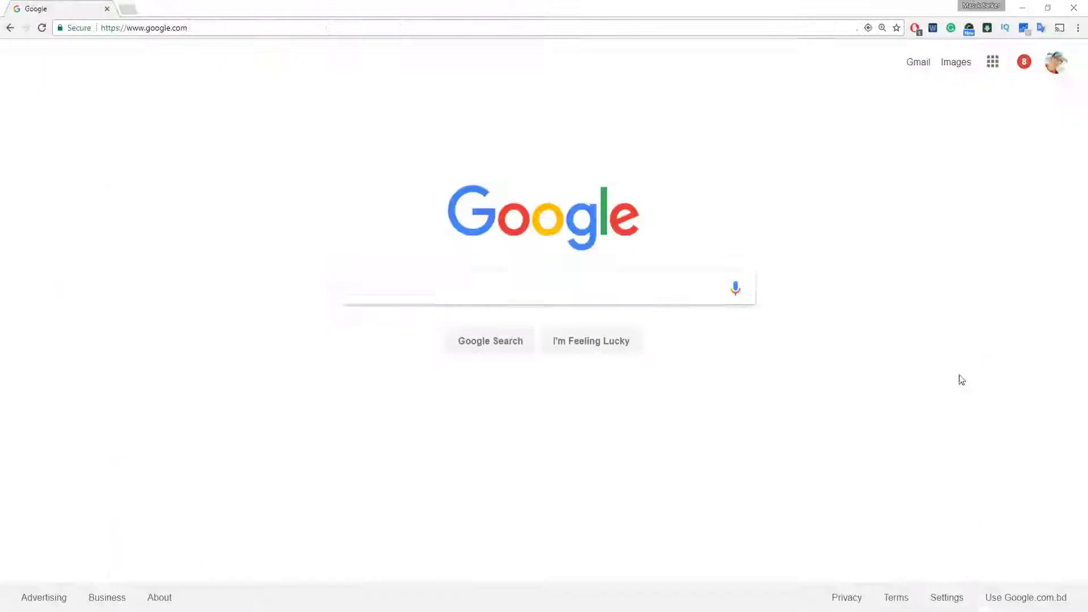